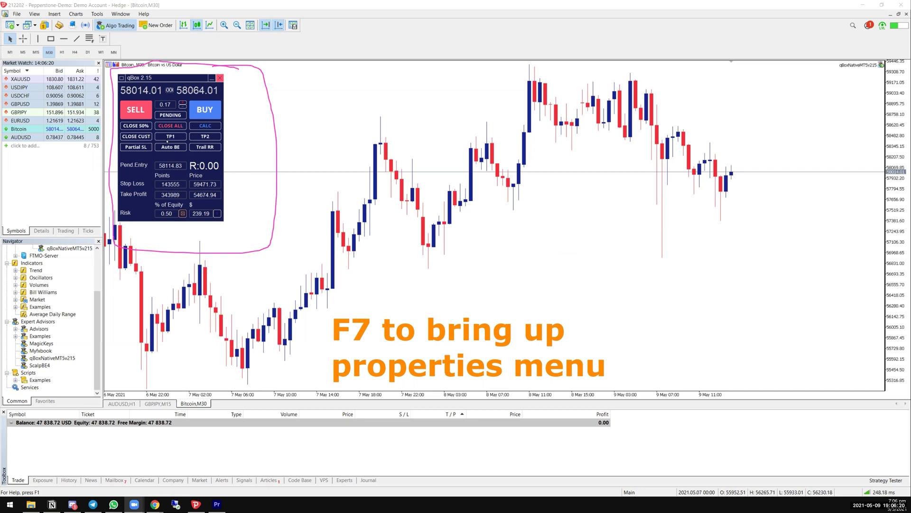
Open the qBox expert's input properties on the Bitcoin chart and close them.
left_click(552, 217)
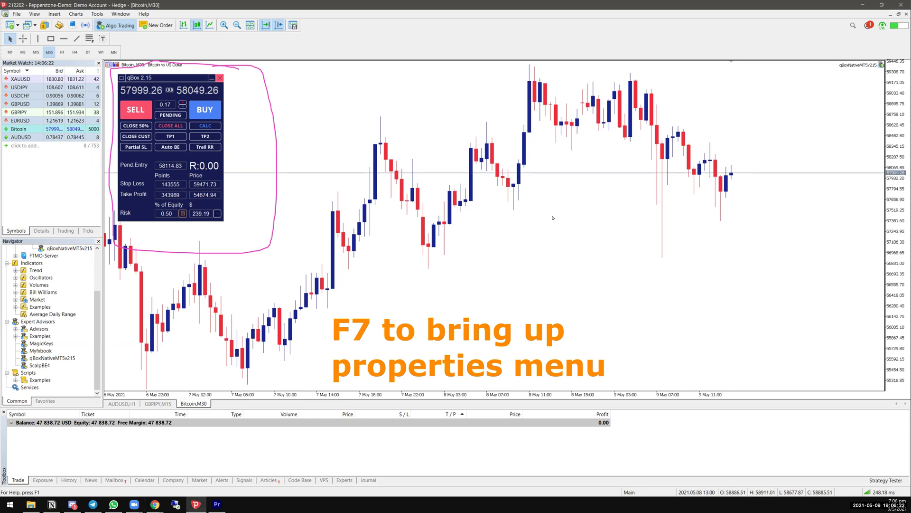
key("F7")
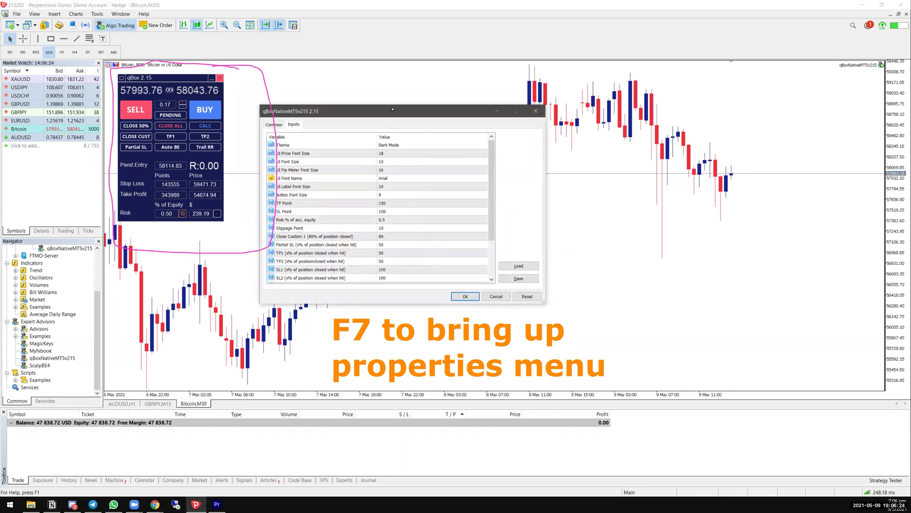
left_click_drag(392, 109, 424, 102)
left_click(566, 104)
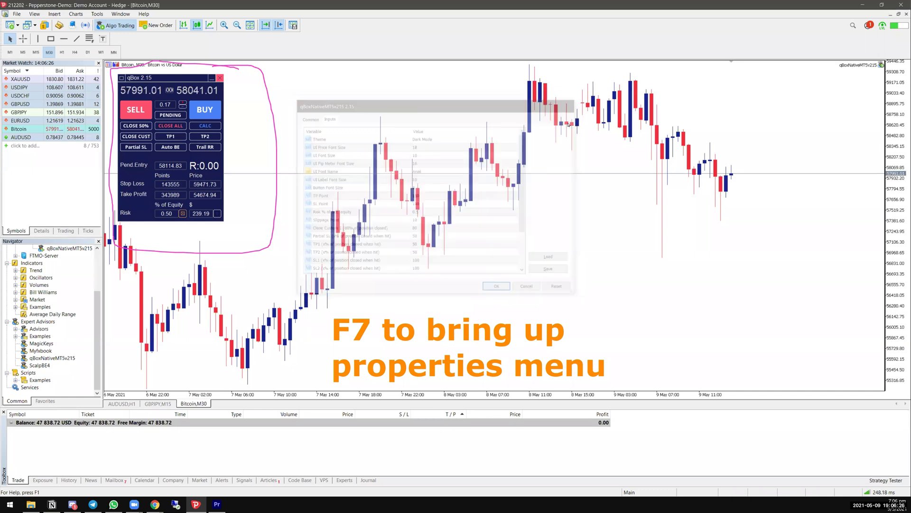
Open the inputs of the qBoxNativeMT5v215 expert on Bitcoin,M30 through the chart's list of experts.
right_click(430, 91)
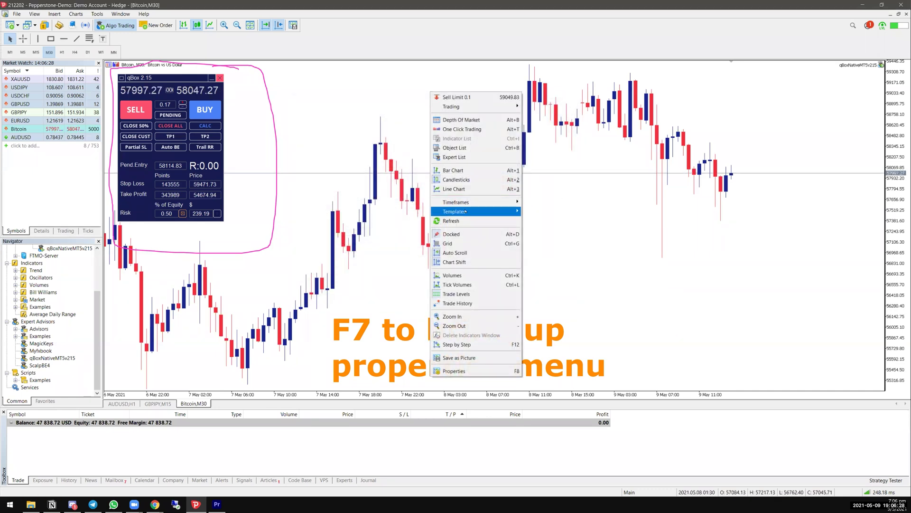
left_click(459, 159)
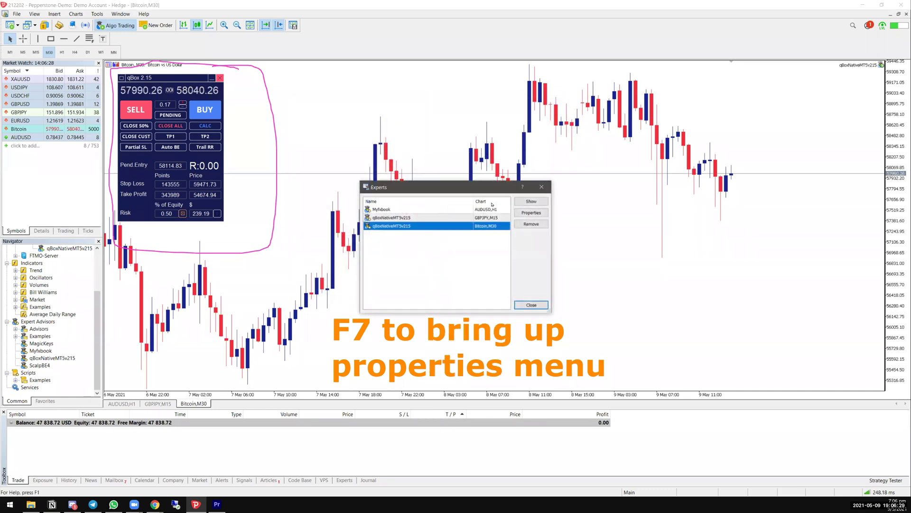
left_click(530, 213)
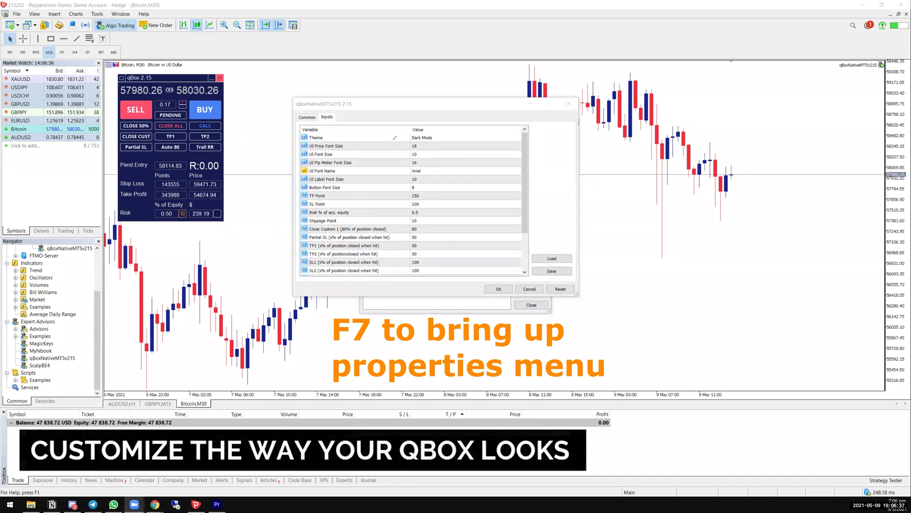
mouse_move(395, 138)
left_mouse_down()
mouse_move(420, 151)
mouse_move(439, 129)
left_mouse_up()
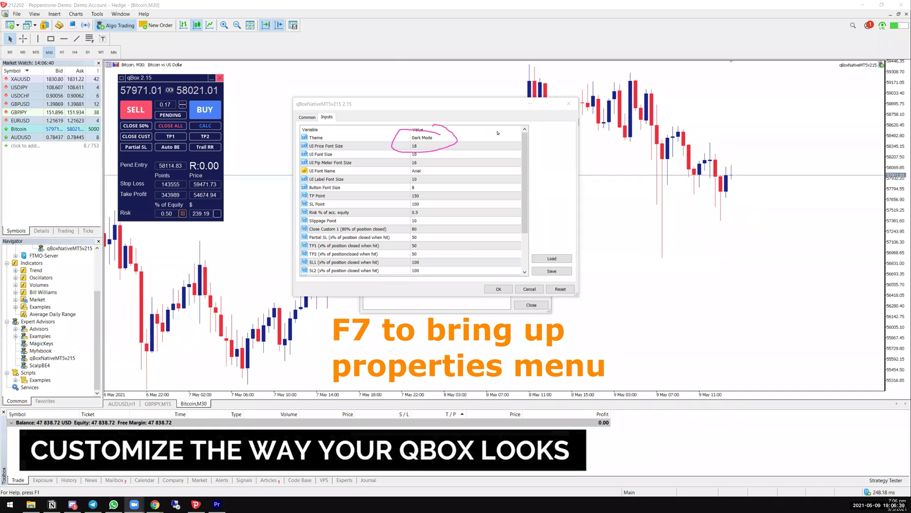
Examine the theme options offered in the qBox inputs.
left_click(437, 138)
left_click(436, 138)
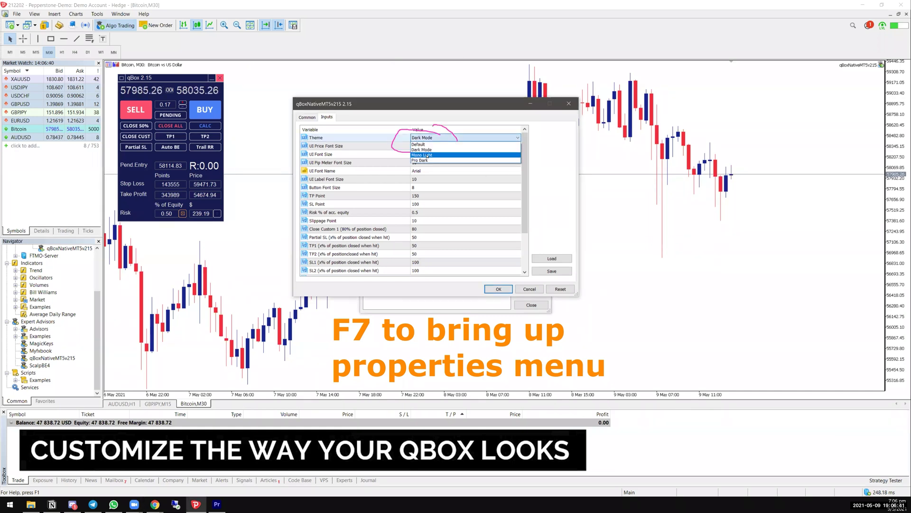
left_click(517, 137)
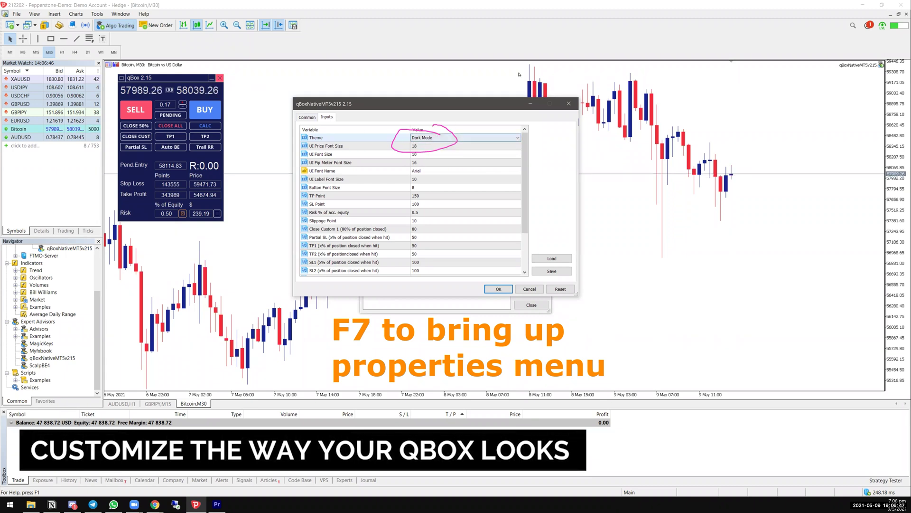
key("Escape")
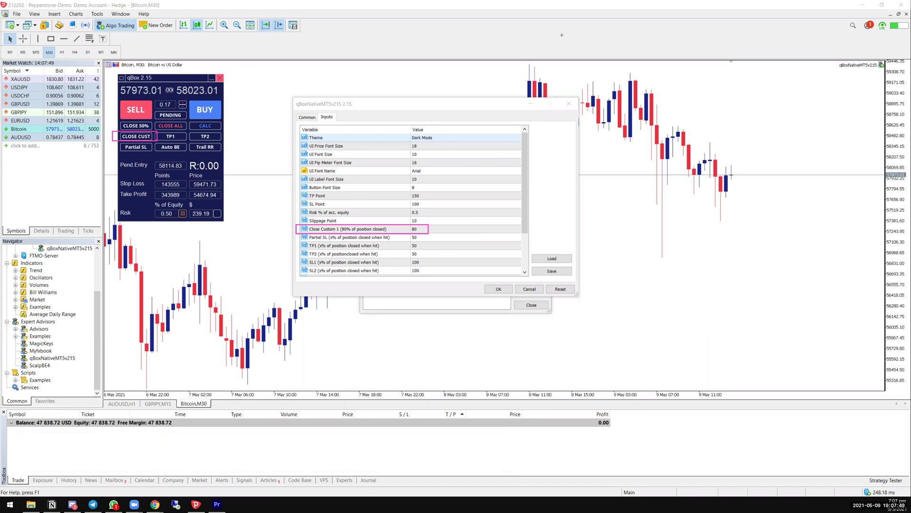
Review the Partial SL closing percentage, cancel the qBox inputs and close the experts list.
left_click_drag(304, 235, 425, 241)
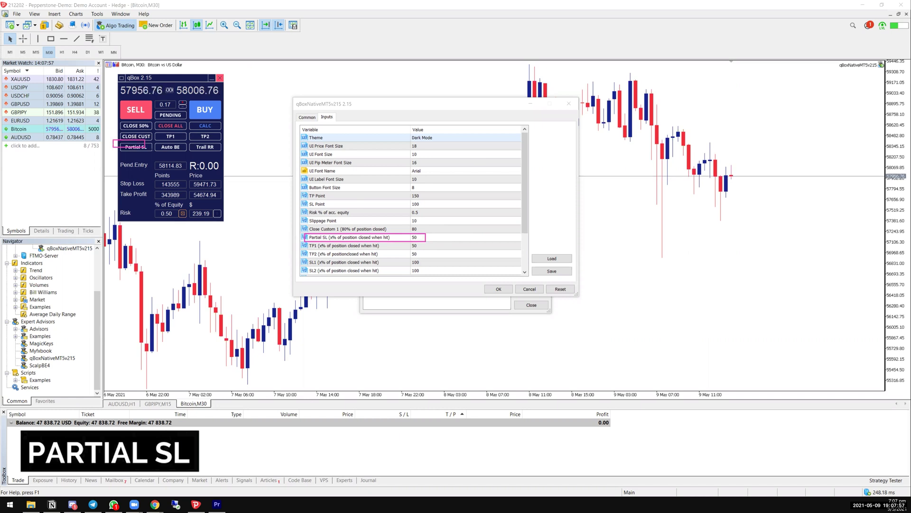
left_click_drag(145, 148, 155, 153)
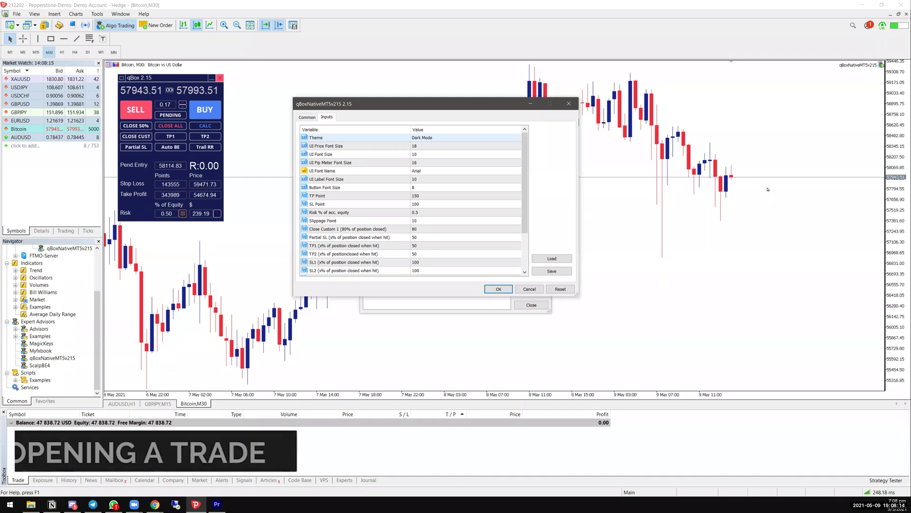
left_click(530, 289)
left_click(531, 305)
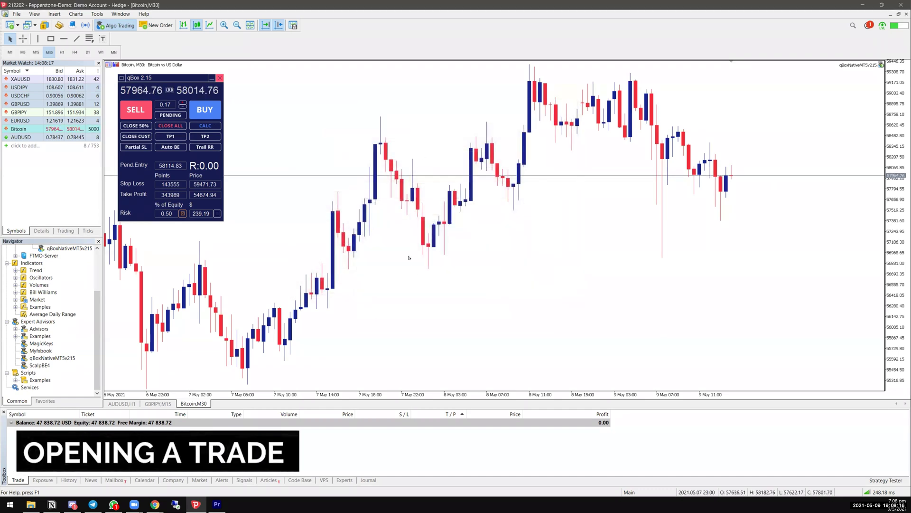
Show the qBox calculation lines and set up a sell with stop loss at about 58624 and take profit at about 56912.
left_click_drag(773, 171, 767, 238)
left_click(741, 303)
left_click_drag(747, 304, 816, 167)
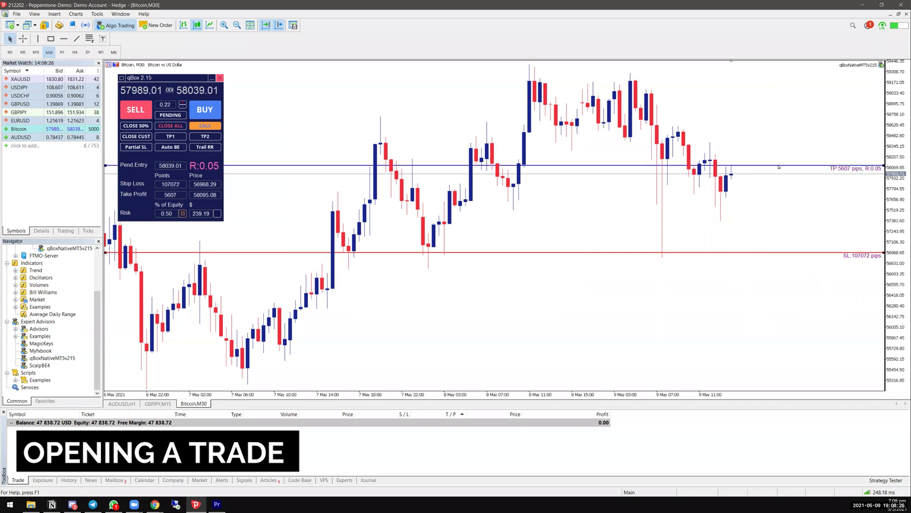
left_click_drag(759, 169, 746, 138)
left_click_drag(736, 280, 739, 257)
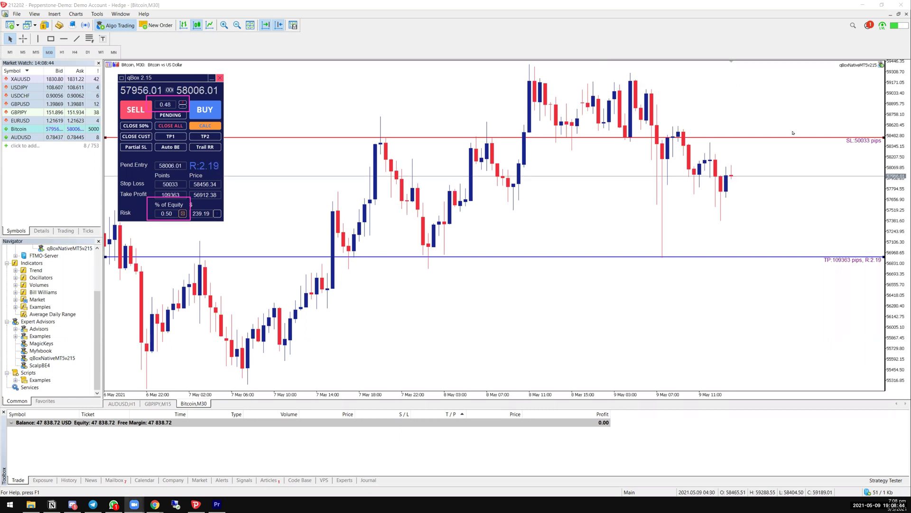
left_click_drag(814, 137, 840, 127)
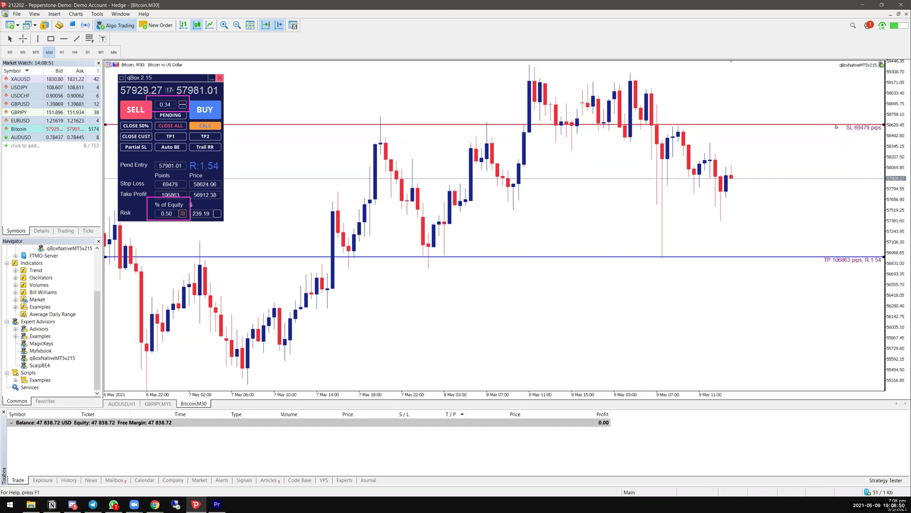
Set the qBox risk to $500 and lower the stop loss line to about 58353.
left_click(205, 213)
type("500")
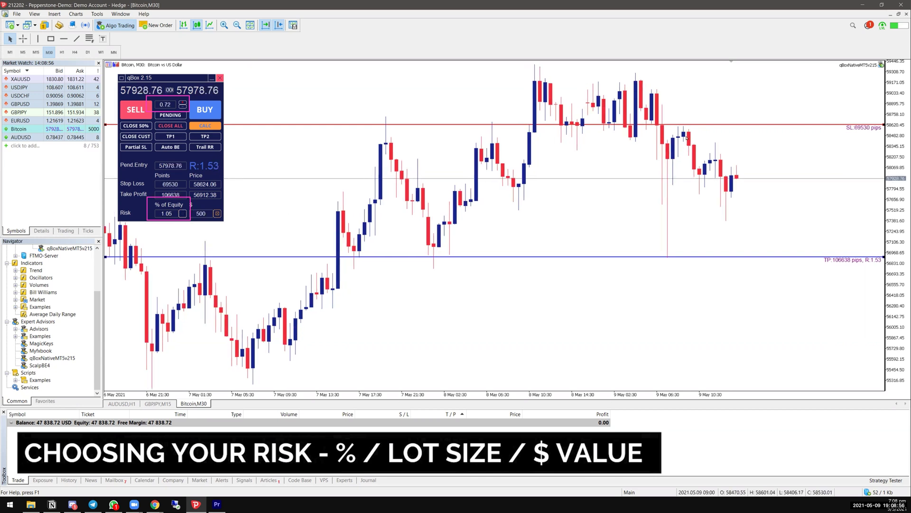
left_click_drag(783, 125, 795, 147)
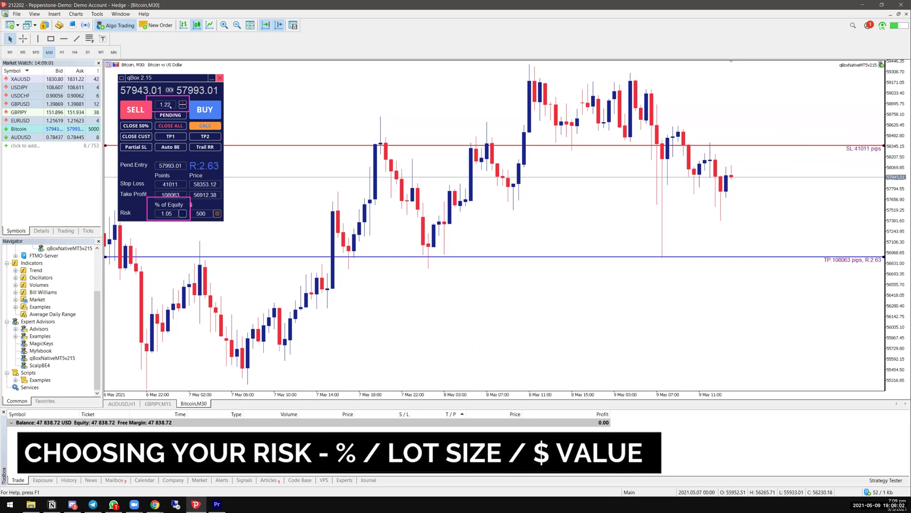
Enter a lot size of 1 in qBox and raise the stop loss line to about 58628.
double_click(170, 105)
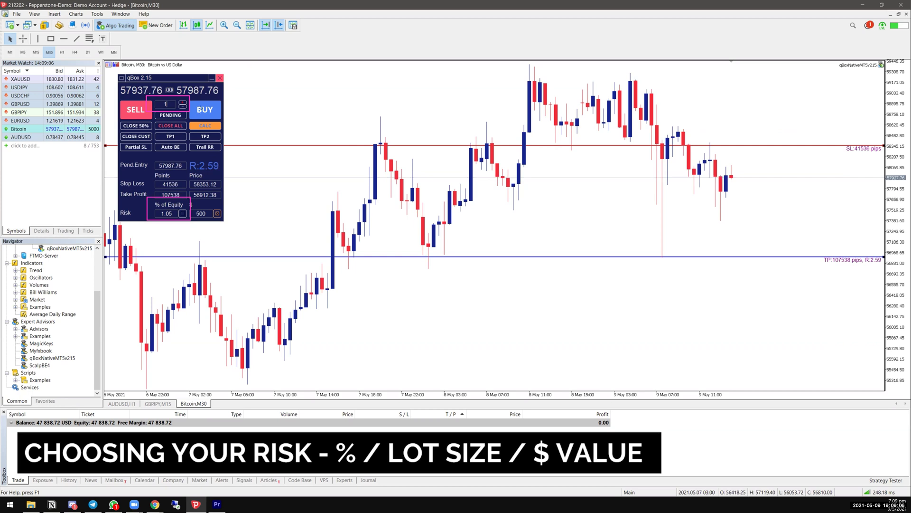
type("1")
left_click_drag(775, 144, 757, 124)
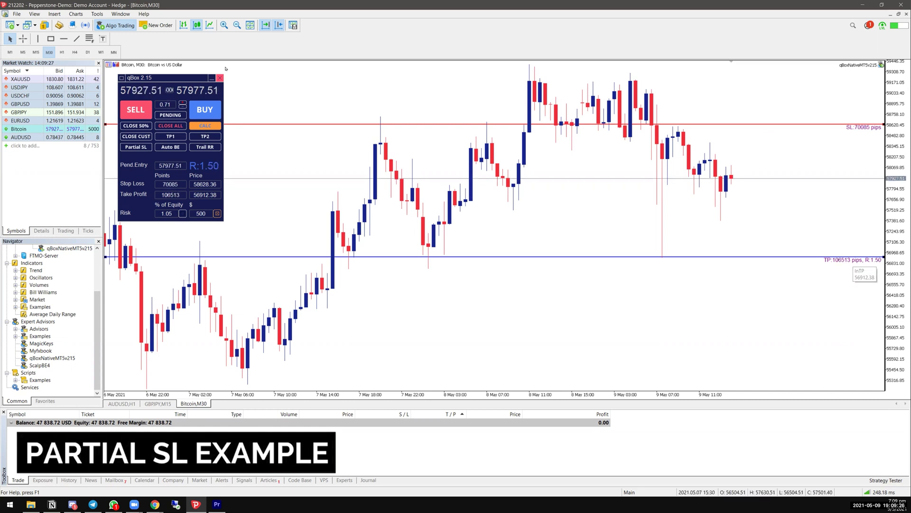
Open the Bitcoin sell trade with the planned stop loss and take profit.
left_click(136, 110)
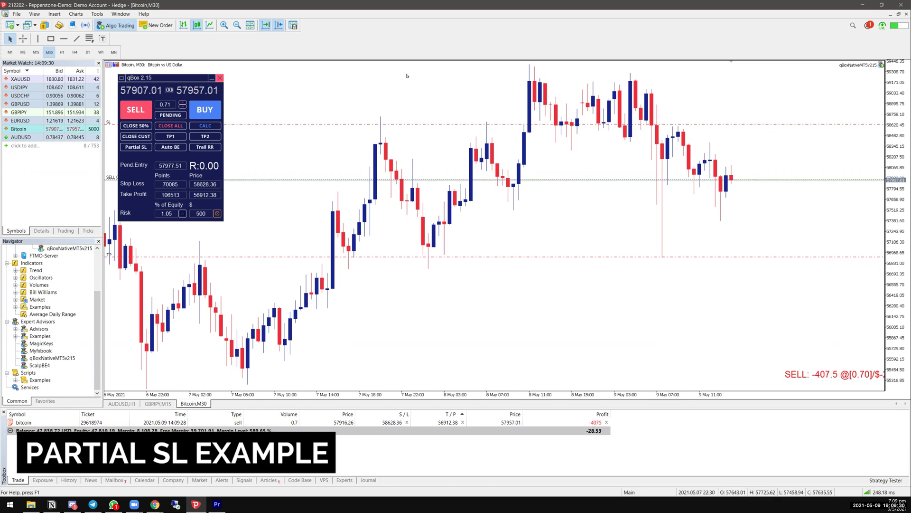
left_click_drag(218, 391, 617, 441)
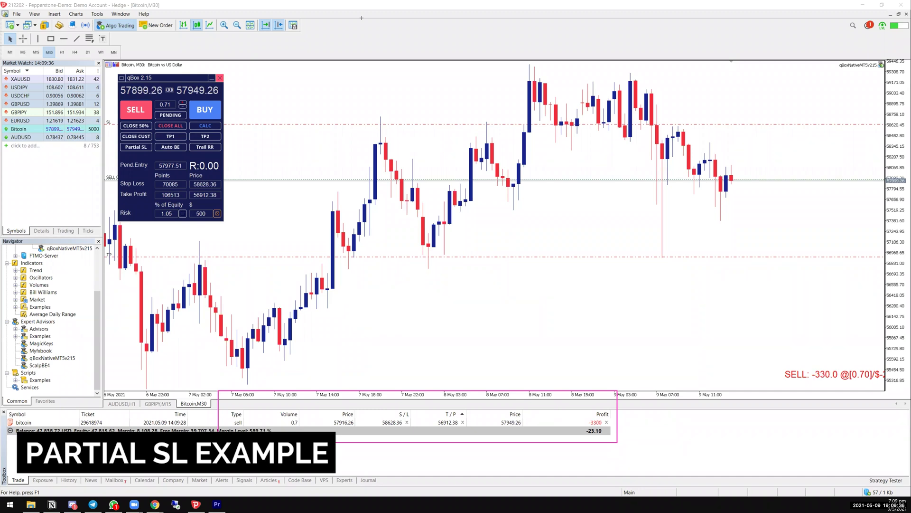
left_click(233, 179)
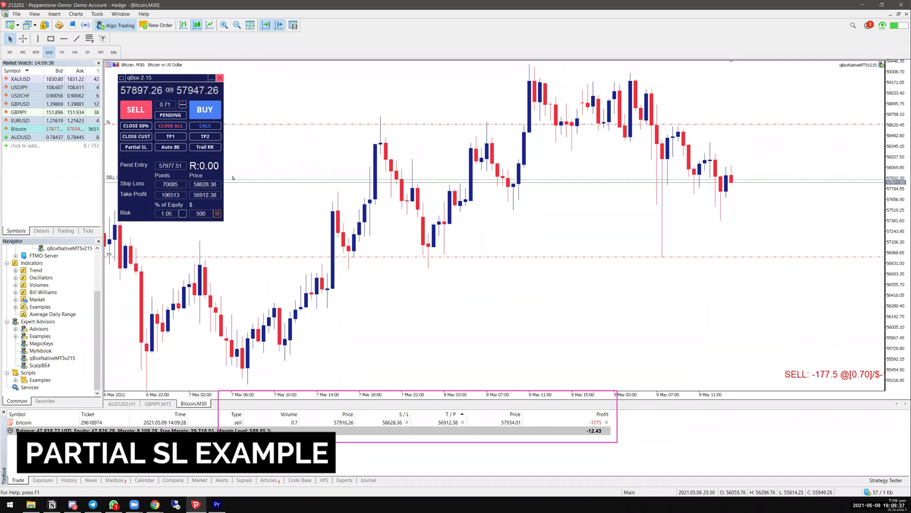
Add a Partial SL line to the sell trade, lower it to about 58116, and remove it.
left_click(136, 147)
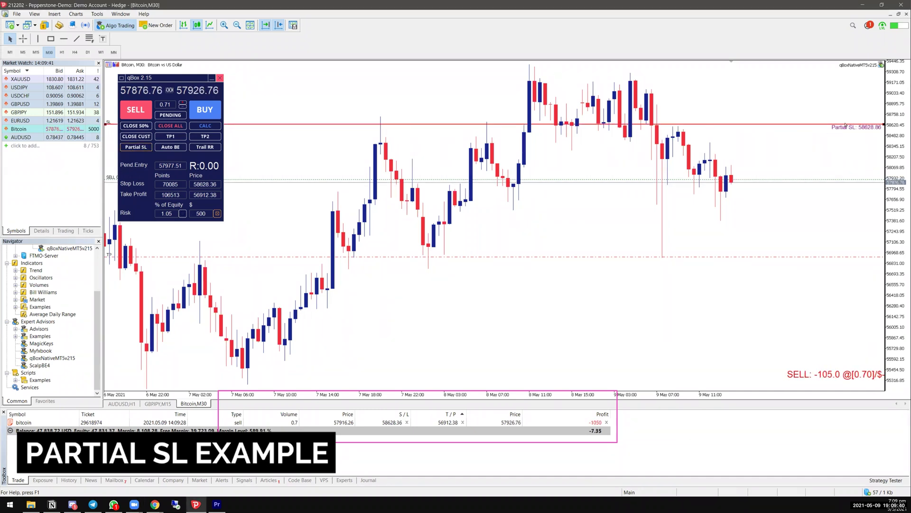
left_click_drag(682, 124, 693, 158)
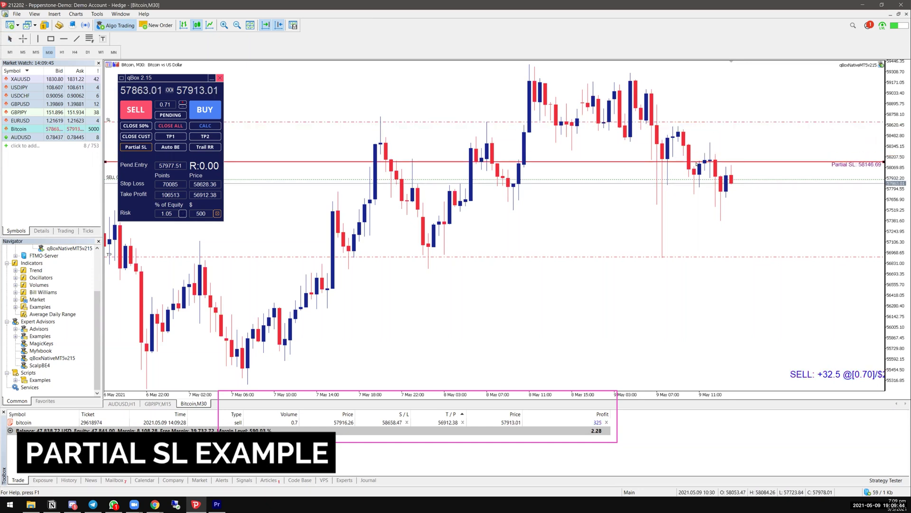
mouse_move(694, 162)
left_mouse_down()
mouse_move(694, 153)
mouse_move(702, 166)
left_mouse_up()
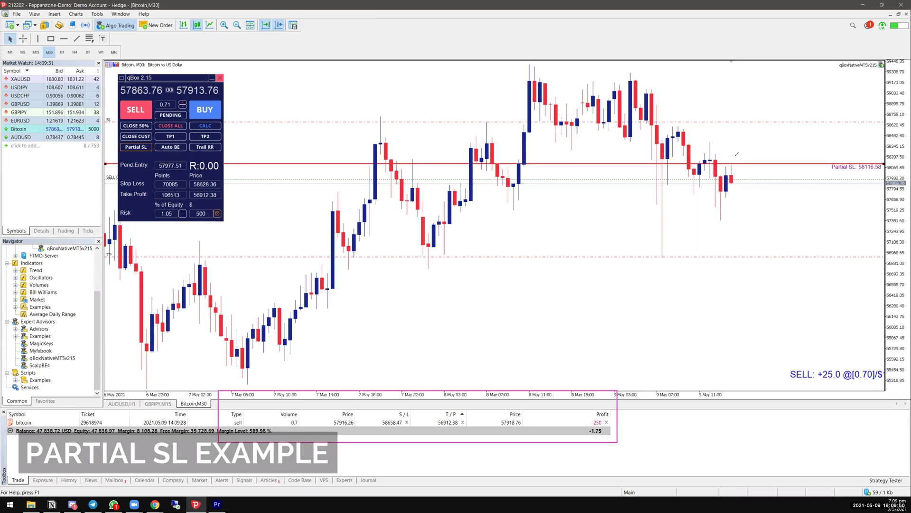
left_click_drag(734, 157, 728, 162)
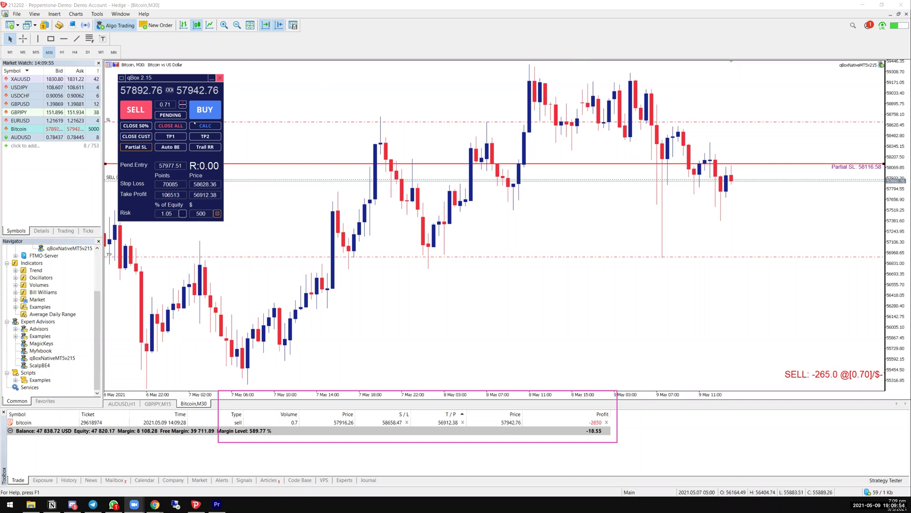
left_click(136, 147)
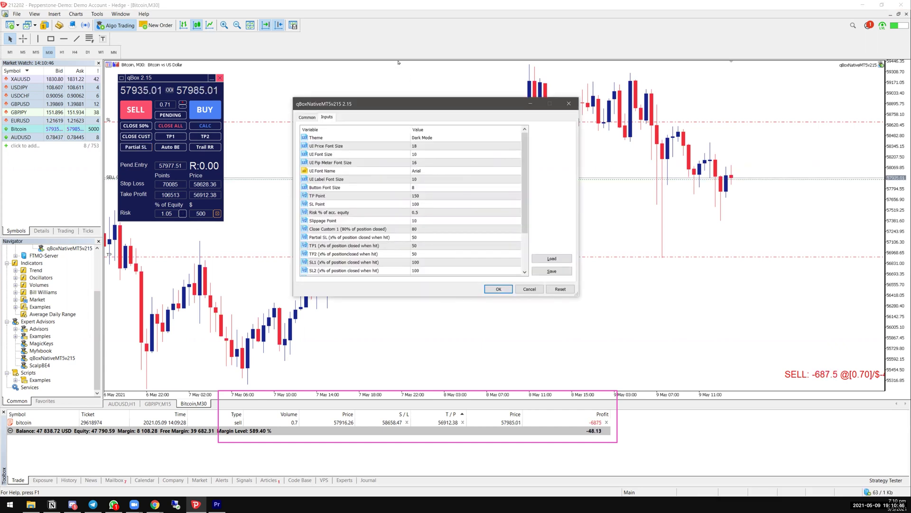
Review the TP1 and TP2 closing percentages, and place Stop Loss 1 at about 58276 and Take Profit 1 below the entry price.
left_click_drag(155, 129, 225, 142)
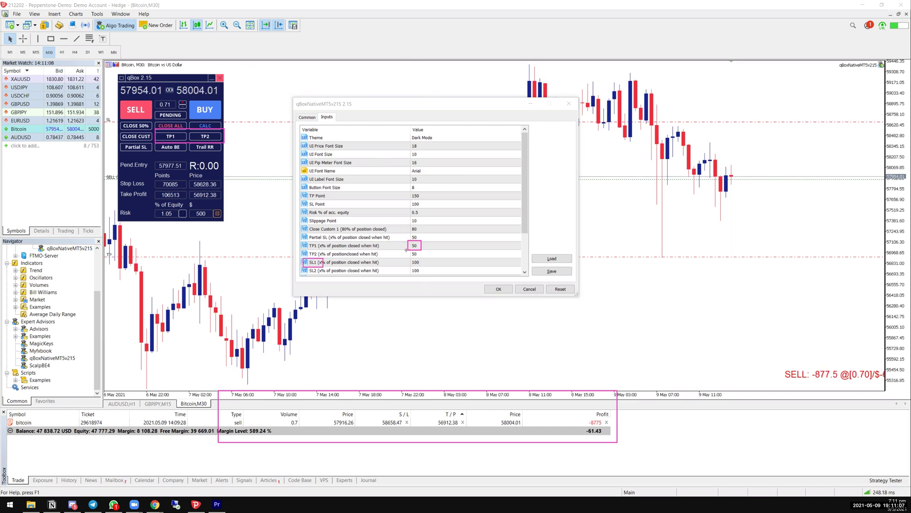
left_click_drag(422, 255, 422, 258)
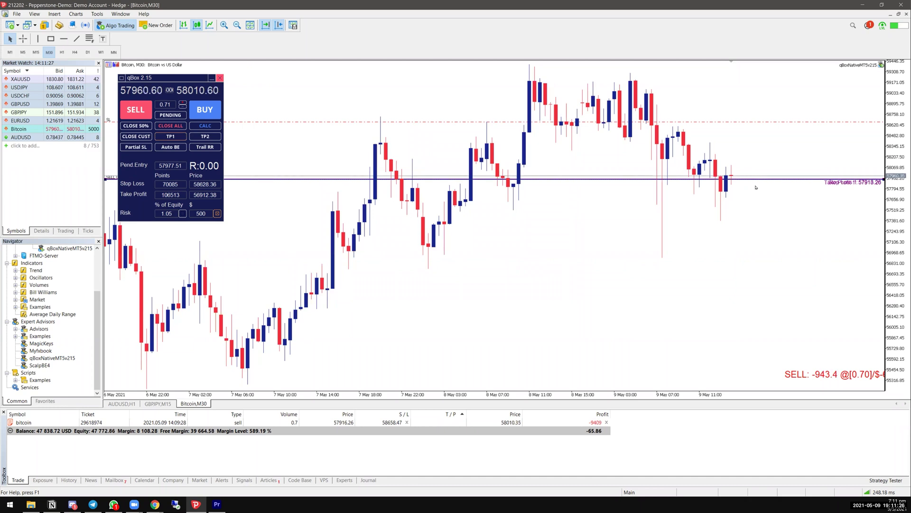
left_click_drag(753, 180, 749, 151)
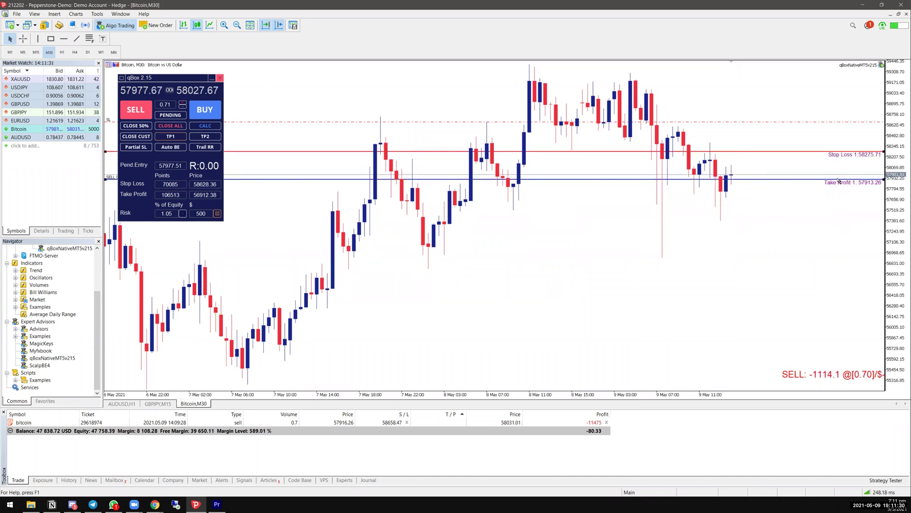
mouse_move(769, 180)
left_mouse_down()
mouse_move(770, 203)
mouse_move(769, 194)
left_mouse_up()
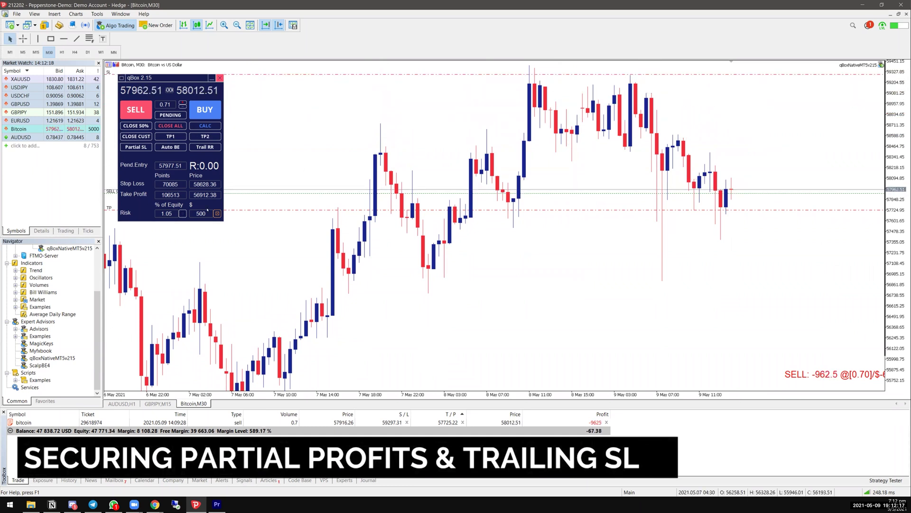
Remove the sell position's take profit and move the Take Profit 1 line to about 57644.
left_click(462, 422)
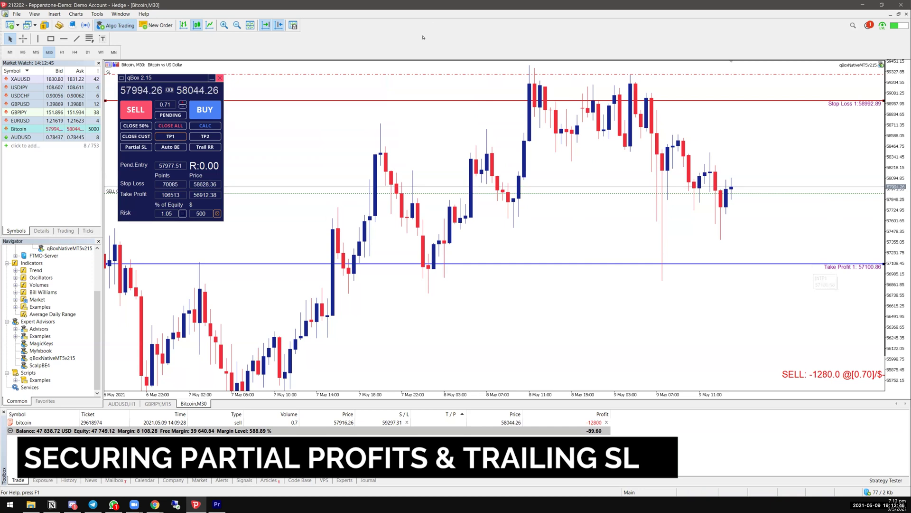
left_click_drag(875, 188, 882, 202)
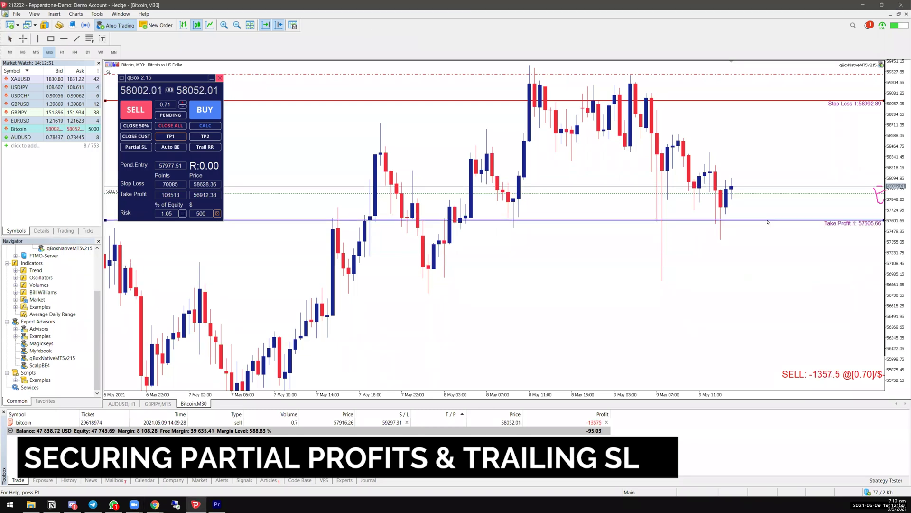
left_click_drag(769, 221, 765, 217)
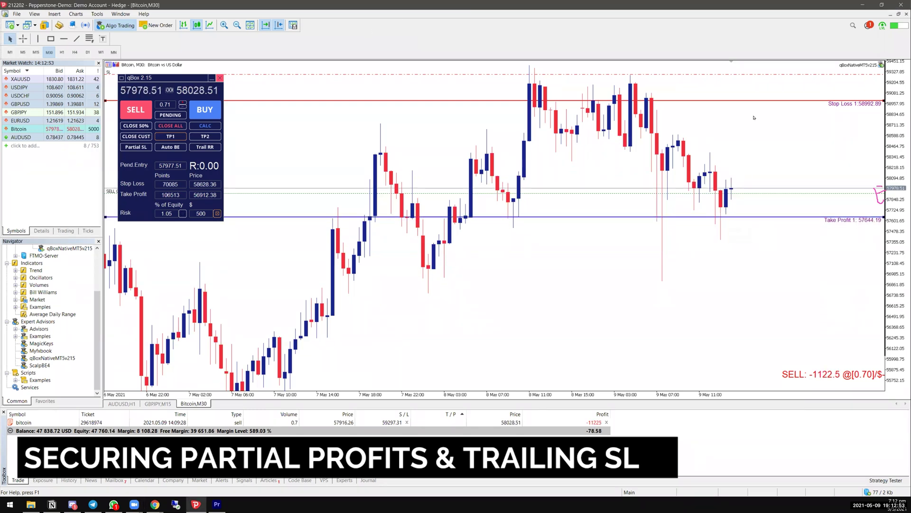
Lower the Stop Loss 1 line to about 57875 and activate TP1 for the sell trade.
left_click_drag(778, 224, 783, 197)
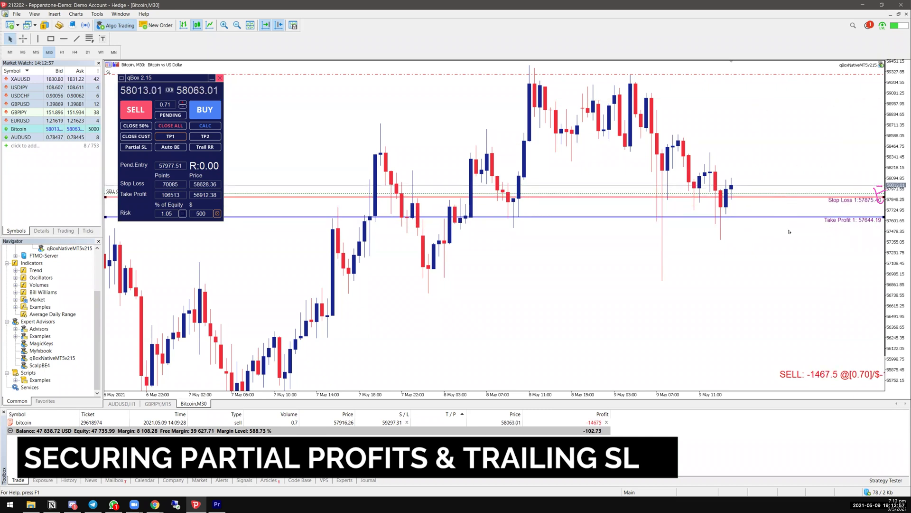
left_click(171, 137)
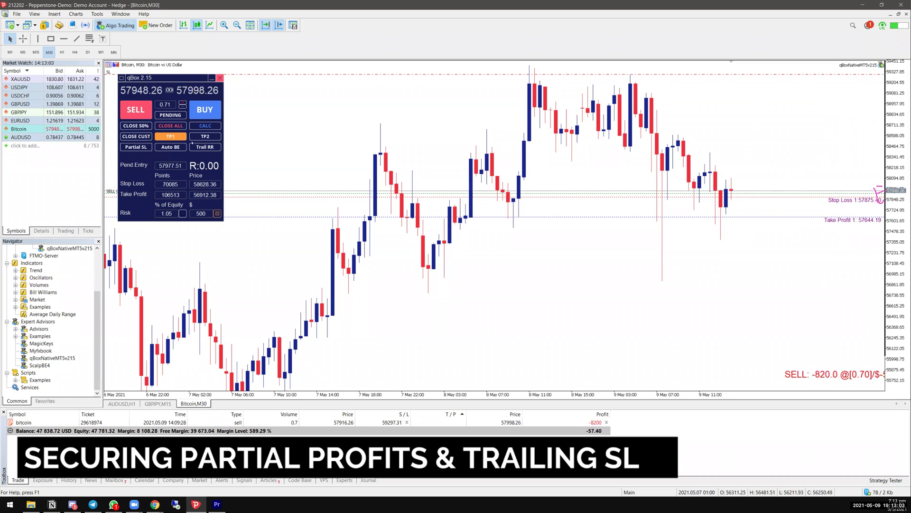
Add the TP2 lines to the sell trade and lower the Stop Loss 2 line to about 57526.
left_click(210, 135)
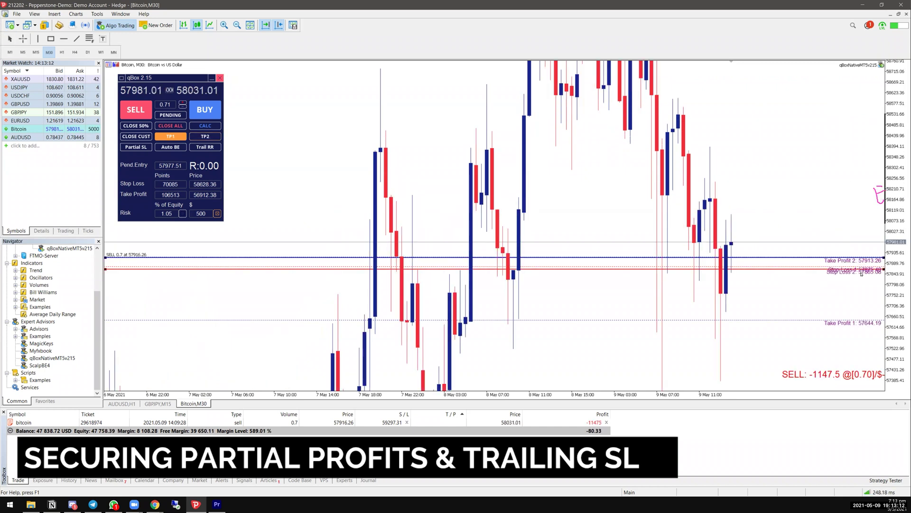
left_click_drag(862, 273, 852, 347)
left_click_drag(842, 295, 795, 147)
left_click_drag(900, 103, 865, 357)
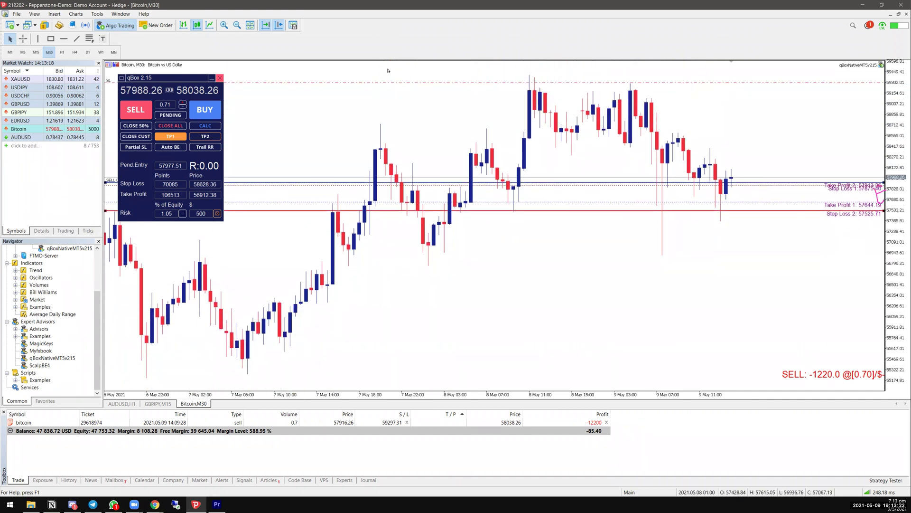
Sketch a falling price path and a line under the earlier swing lows, and clear the annotations.
mouse_move(744, 178)
left_mouse_down()
mouse_move(755, 222)
mouse_move(849, 325)
left_mouse_up()
left_click_drag(383, 251, 666, 268)
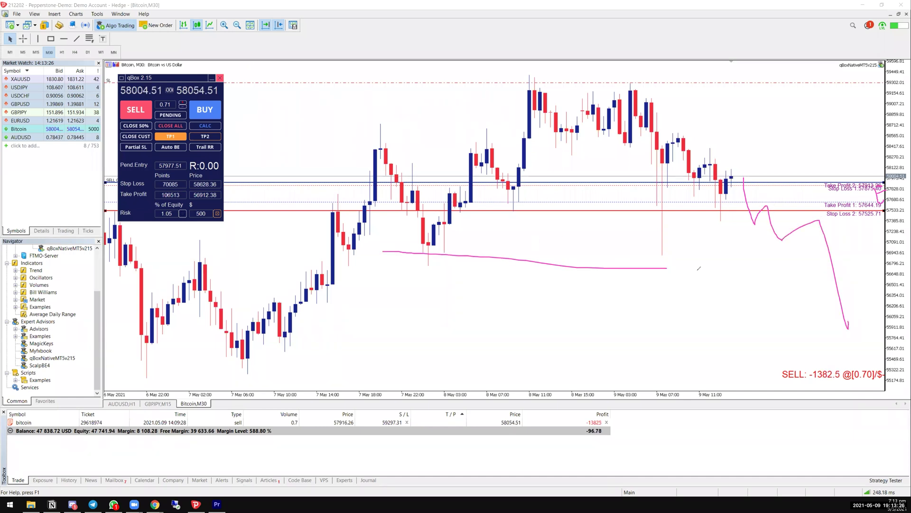
left_click(552, 60)
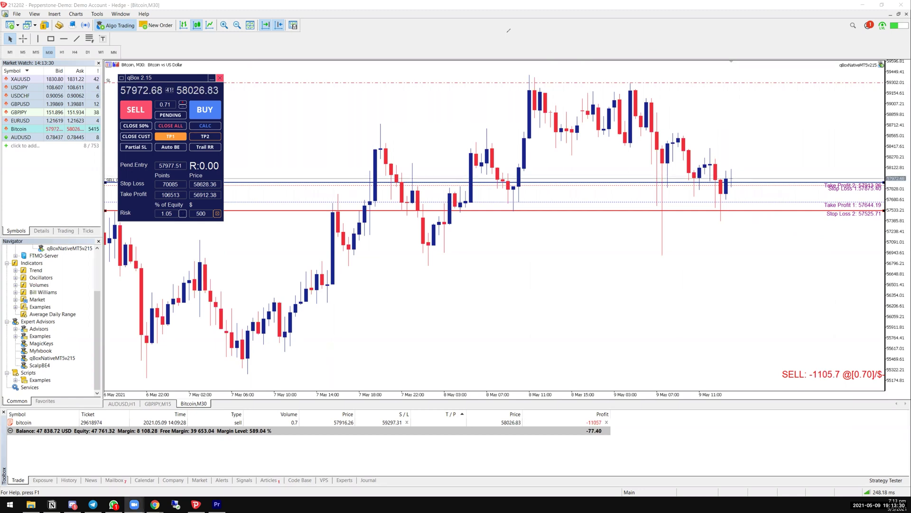
Lower the Stop Loss 2 line to about 57413 and the Take Profit 2 line to about 57013.
mouse_move(765, 210)
left_mouse_down()
mouse_move(763, 263)
mouse_move(767, 219)
left_mouse_up()
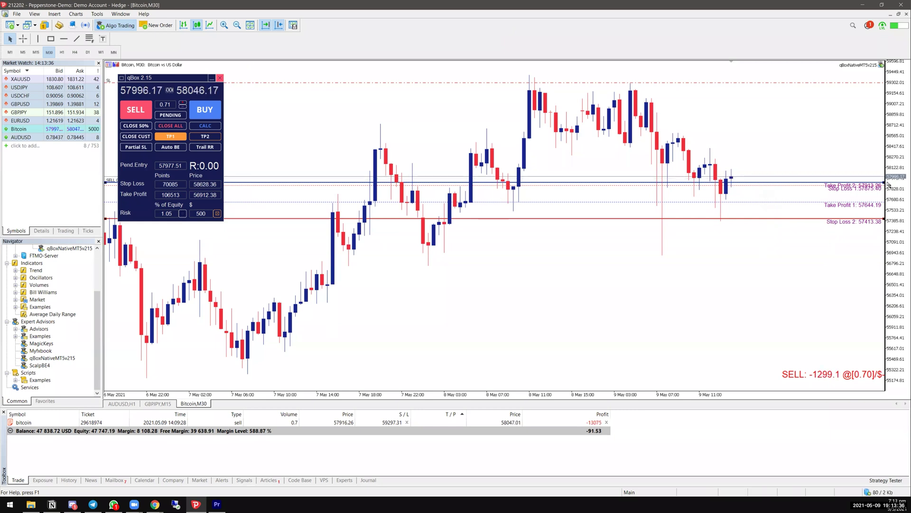
left_click_drag(882, 184, 878, 249)
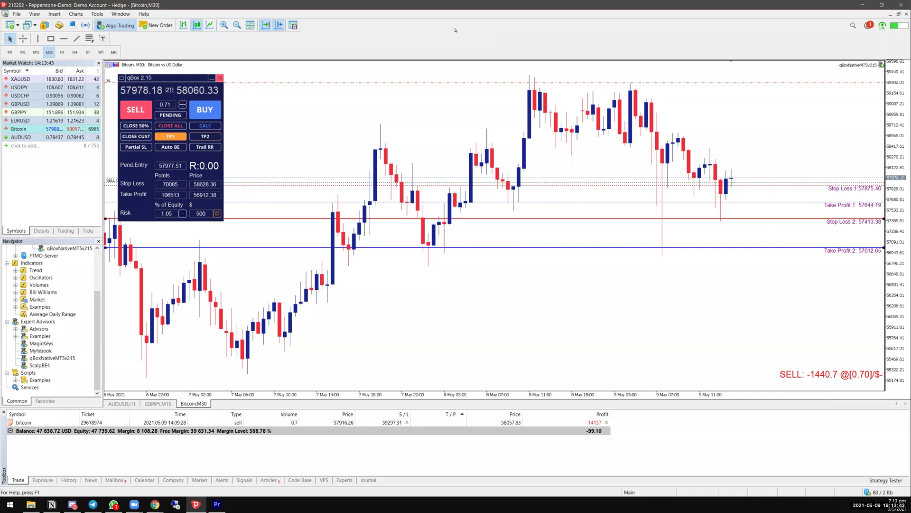
Mark the swing low at Take Profit 2 and both stop losses, clear the marks, and highlight the TP1 and TP2 closing percentages.
left_click_drag(446, 222, 434, 227)
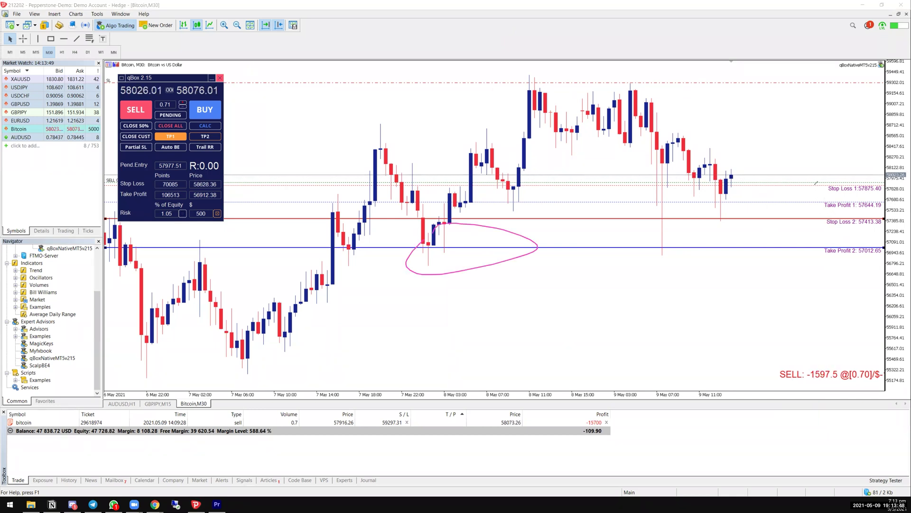
left_click_drag(810, 190, 821, 190)
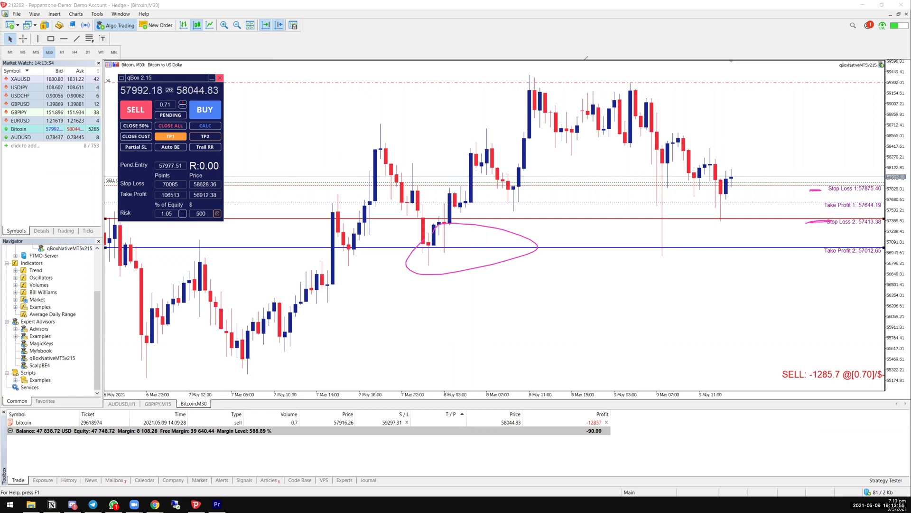
key("e")
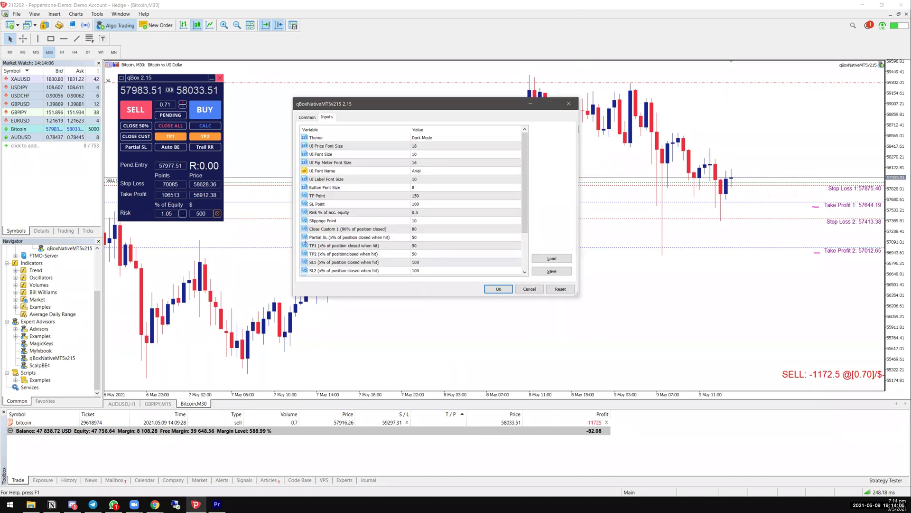
left_click_drag(306, 242, 430, 258)
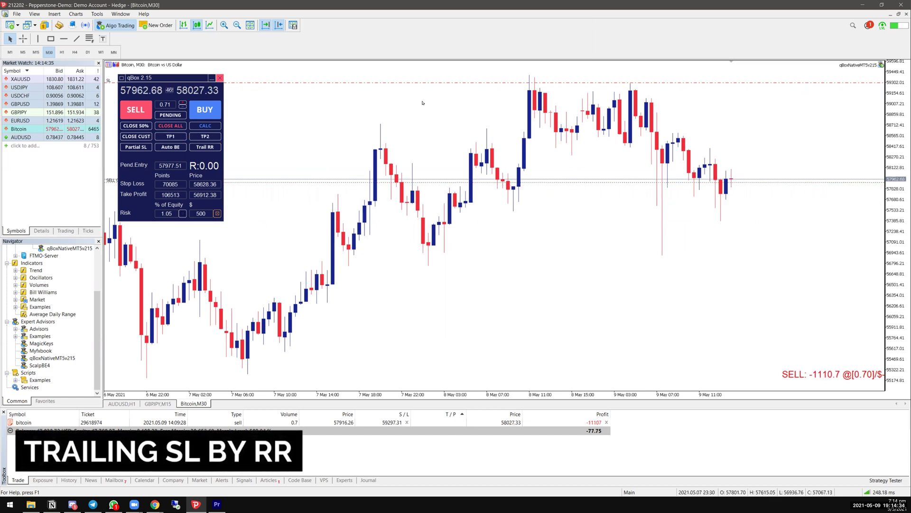
Underline the recent swing lows on the chart, clear the marks, and turn on Trail RR for the sell trade.
left_click_drag(397, 250, 483, 253)
left_click_drag(513, 209, 560, 209)
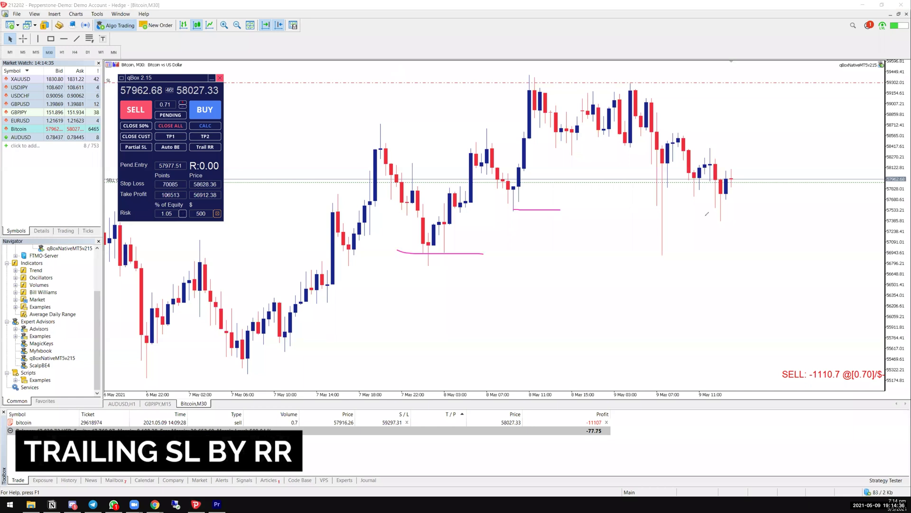
left_click_drag(682, 219, 721, 215)
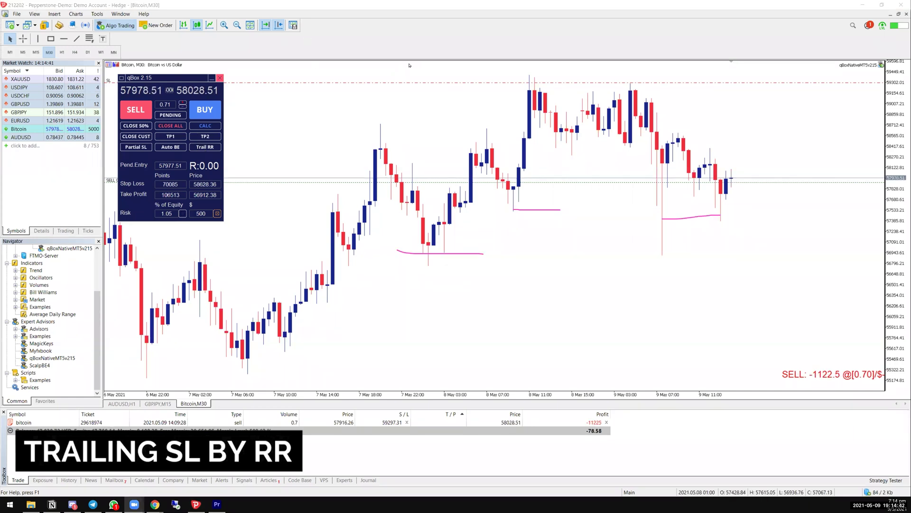
left_click_drag(220, 138, 246, 161)
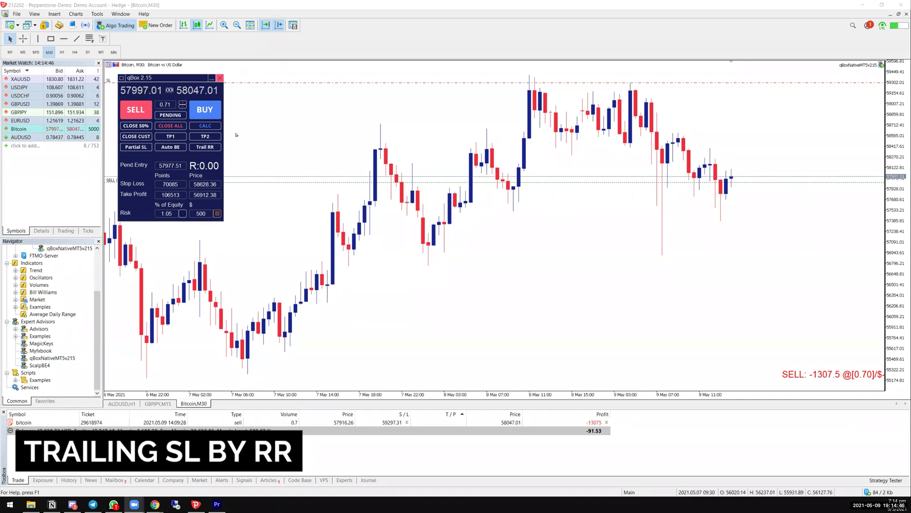
left_click(205, 147)
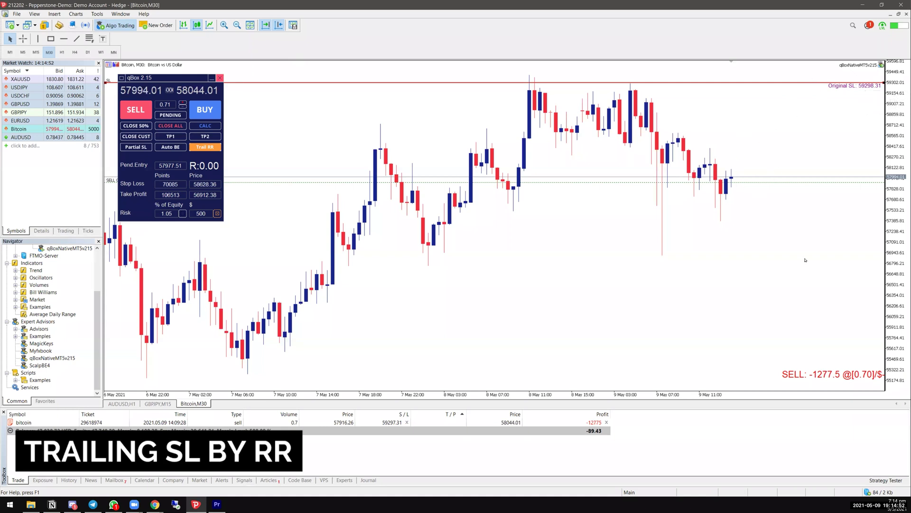
Review the trailing start ratio and trailing distance inputs, annotate them with 2R/1R, 3/2 and 4/3, and close the inputs.
key("F7")
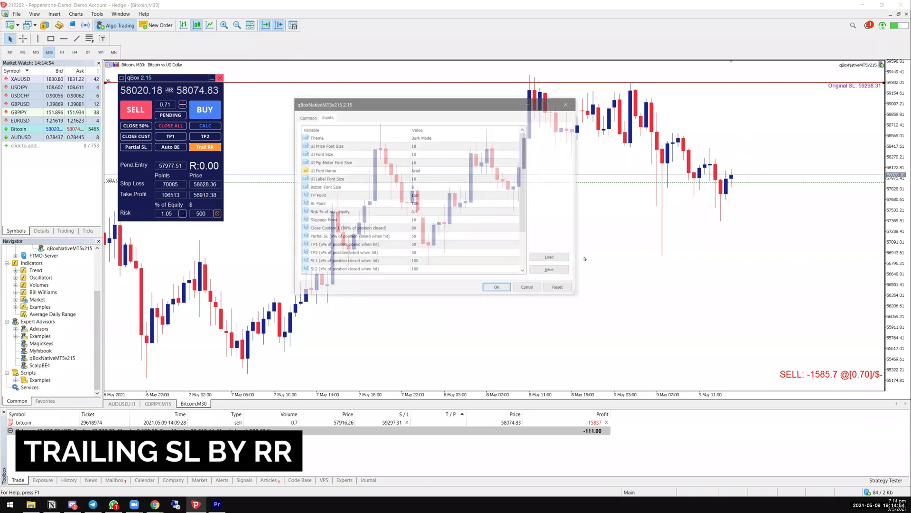
scroll(438, 266, "down", 2)
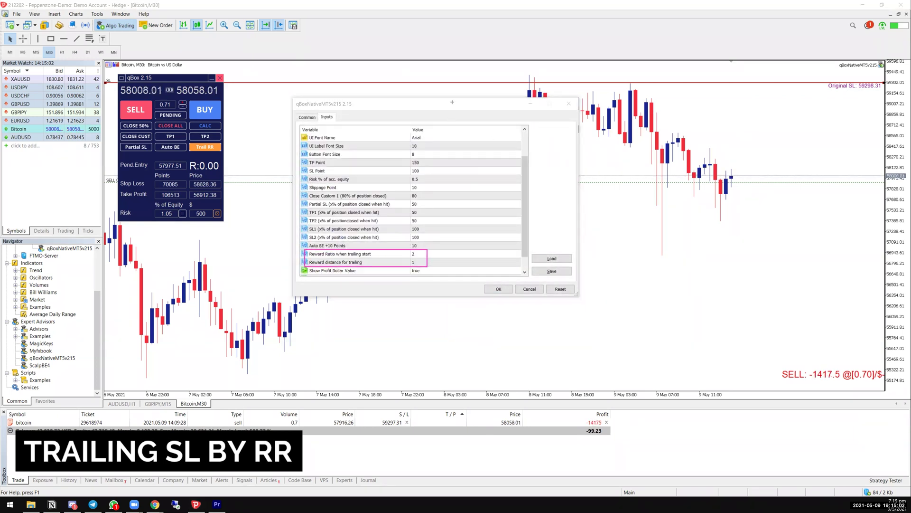
left_click_drag(434, 245, 459, 254)
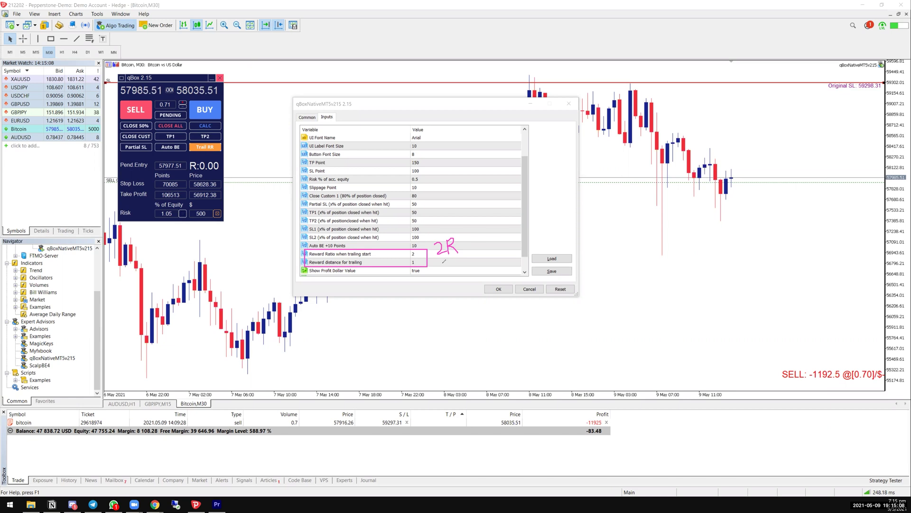
left_click_drag(444, 259, 442, 271)
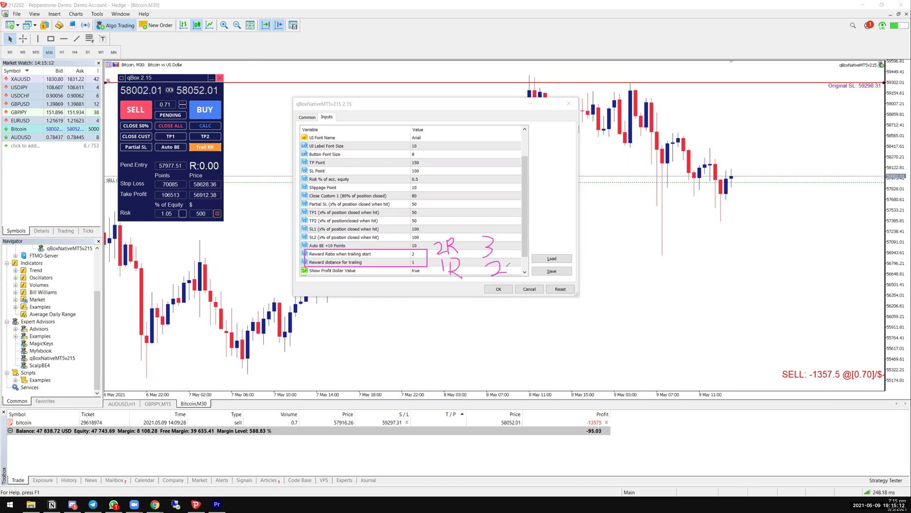
mouse_move(528, 244)
left_mouse_down()
mouse_move(539, 244)
mouse_move(532, 282)
left_mouse_up()
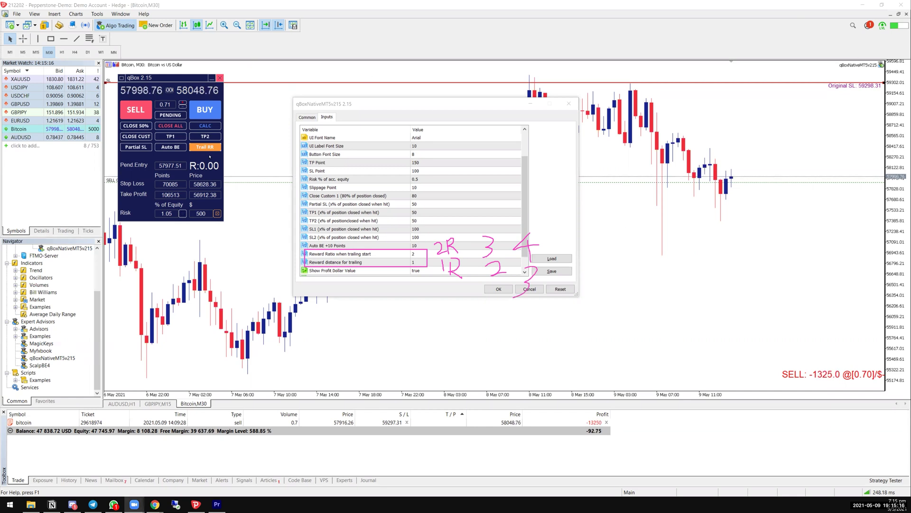
left_click(568, 103)
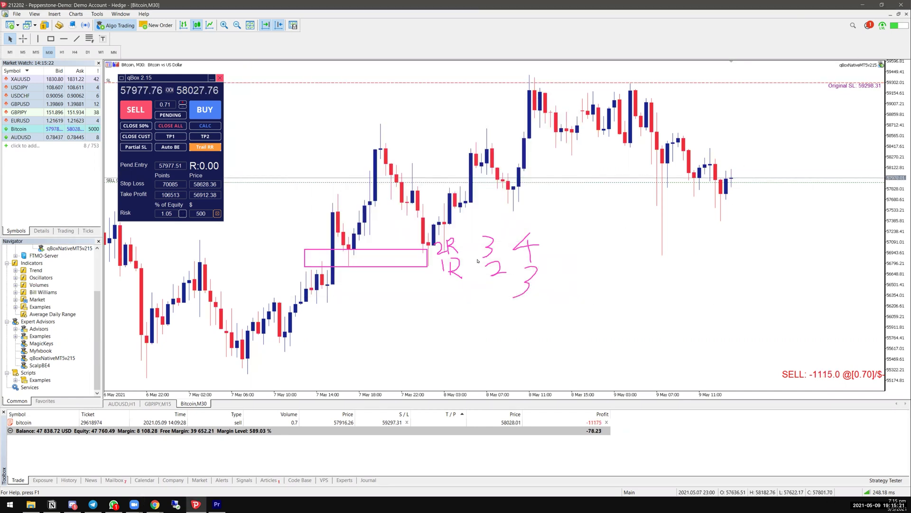